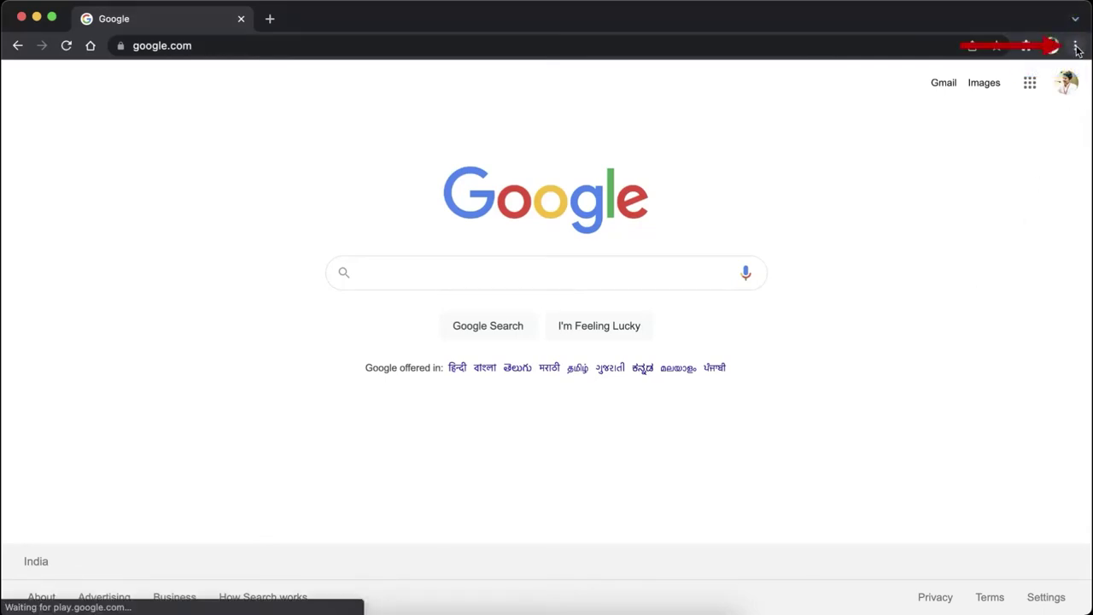
Open Chrome's Clear browsing data dialog from Settings under Security and privacy
left_click(1077, 48)
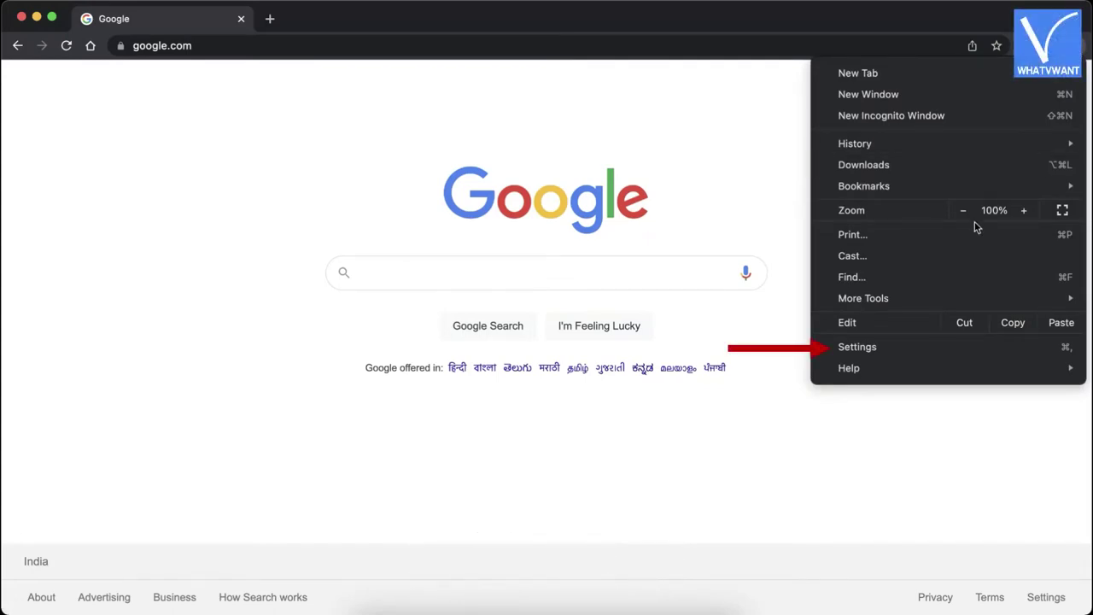
left_click(855, 348)
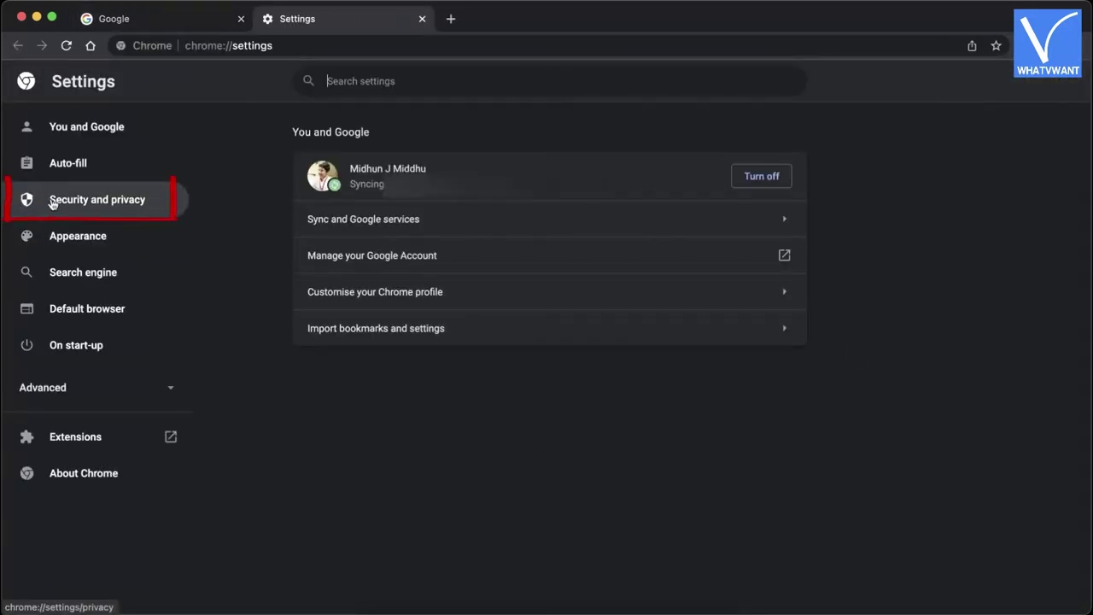
left_click(89, 203)
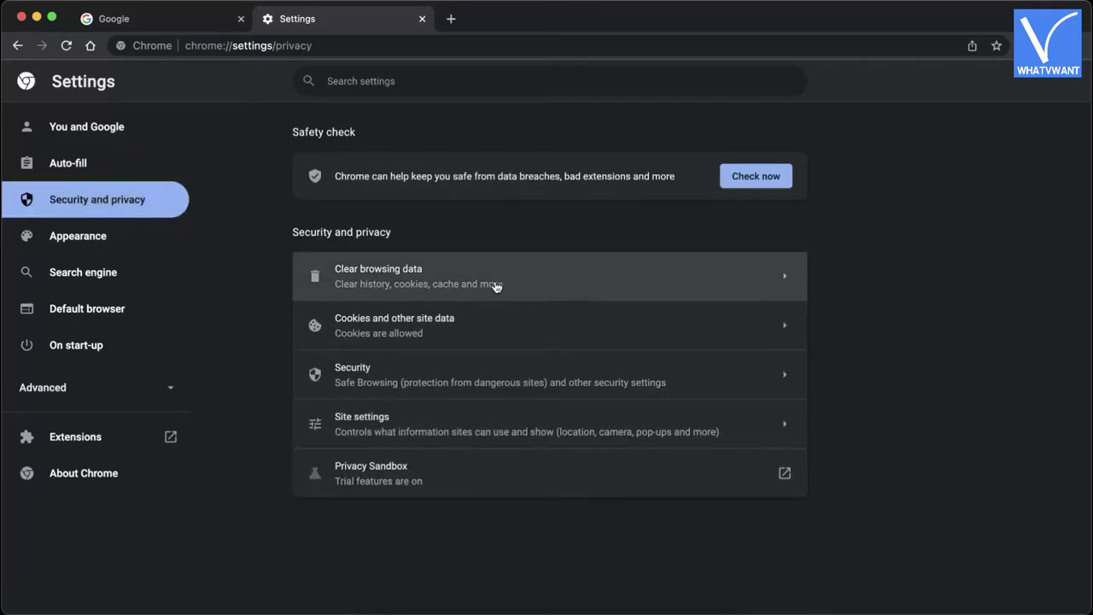
left_click(428, 276)
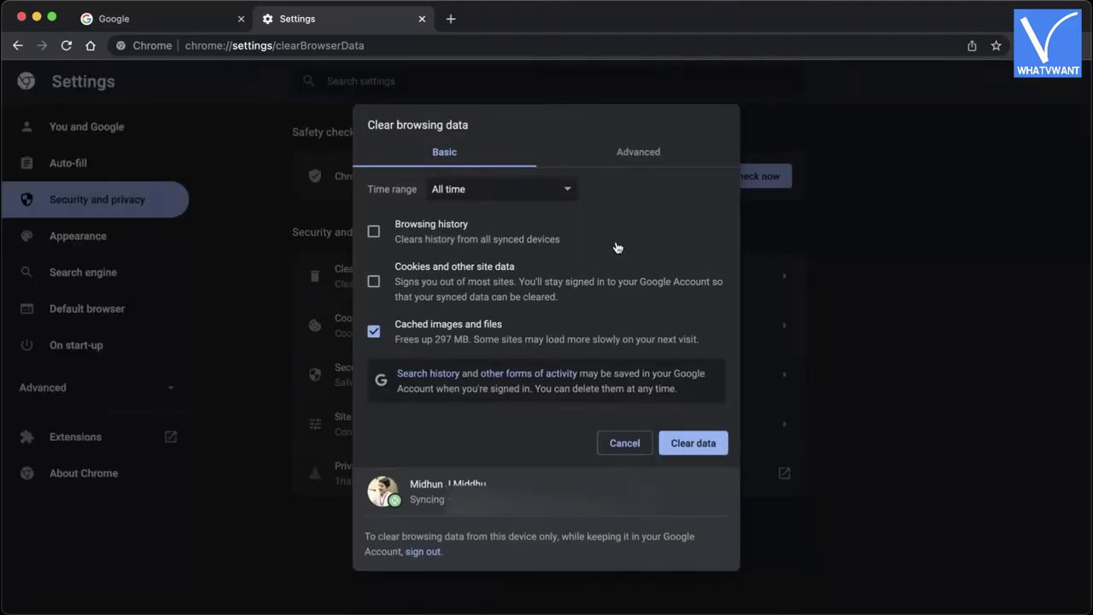
Keep Chrome's time range at All time with only cached images and files selected
left_click(525, 197)
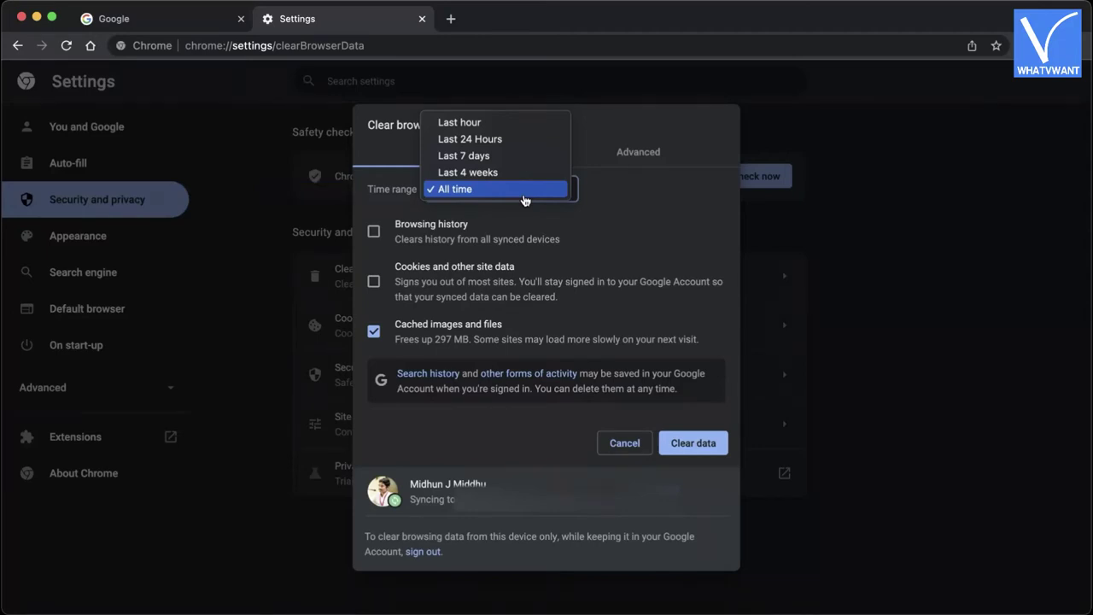
left_click(476, 194)
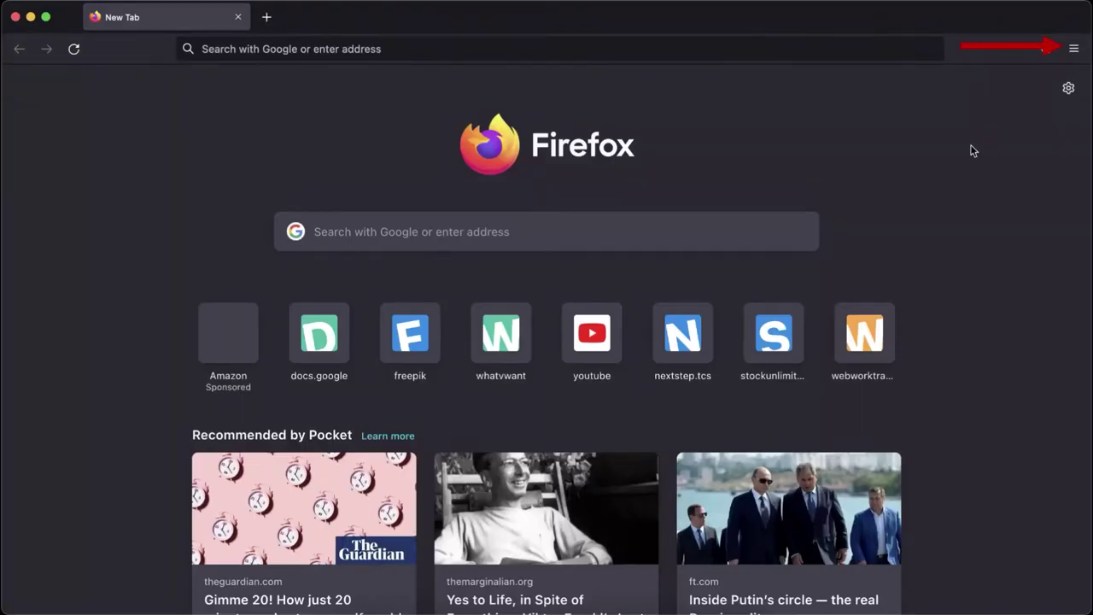
Start Clear Data under Cookies and Site Data in Firefox's Privacy & Security settings
left_click(1076, 51)
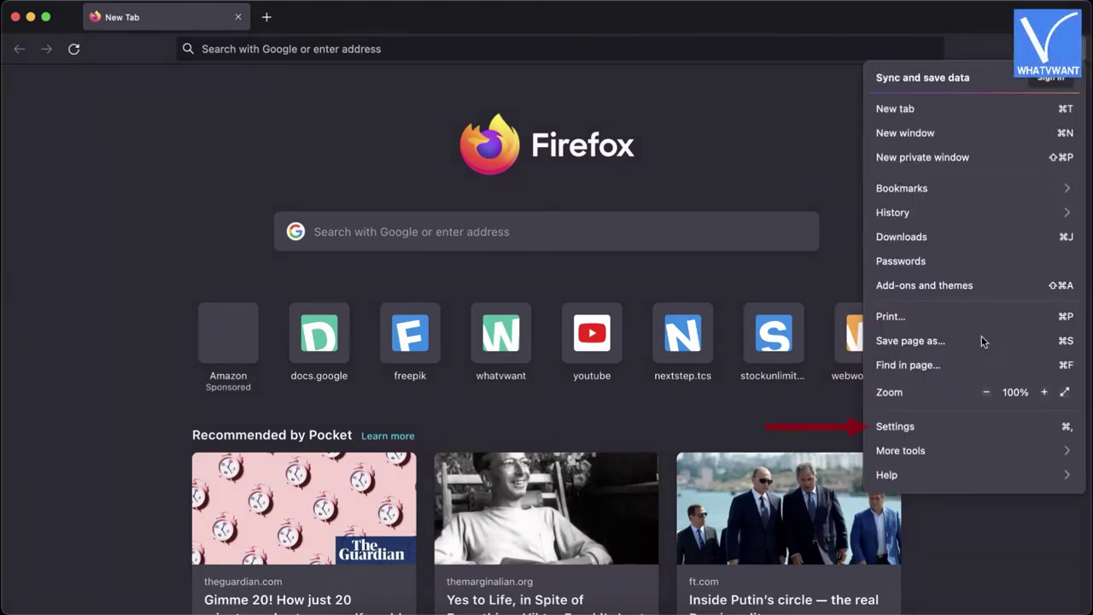
left_click(913, 426)
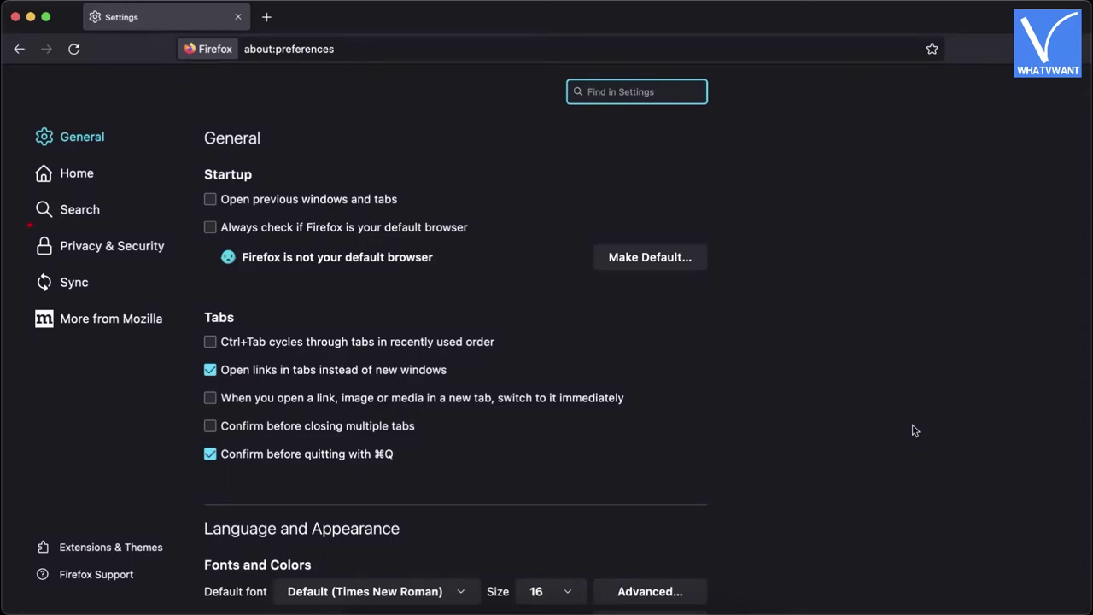
left_click(88, 248)
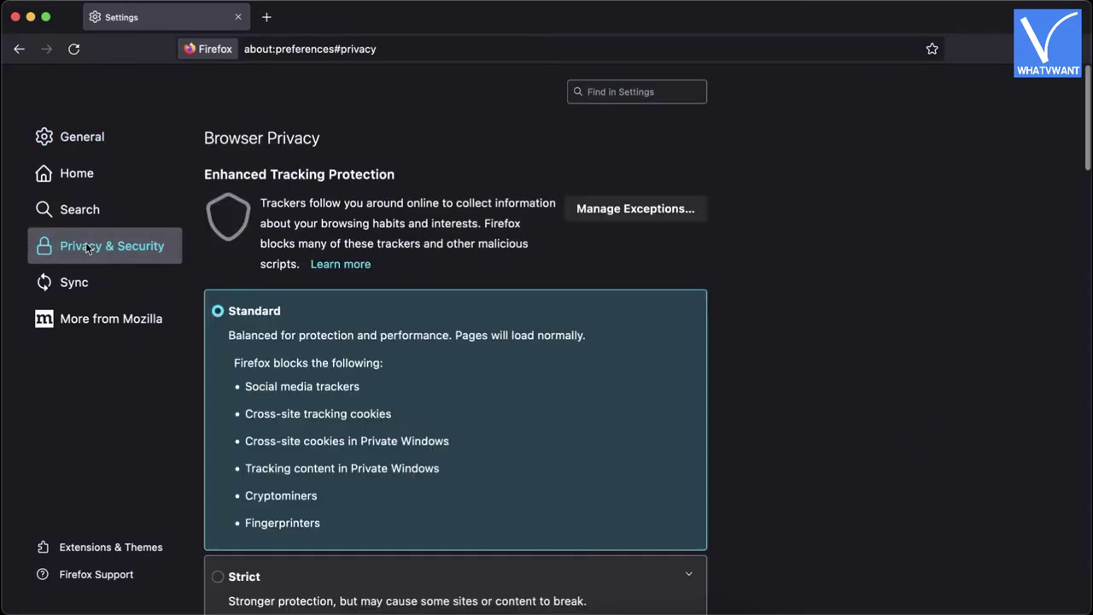
scroll(432, 350, "down", 1)
scroll(432, 350, "down", 10)
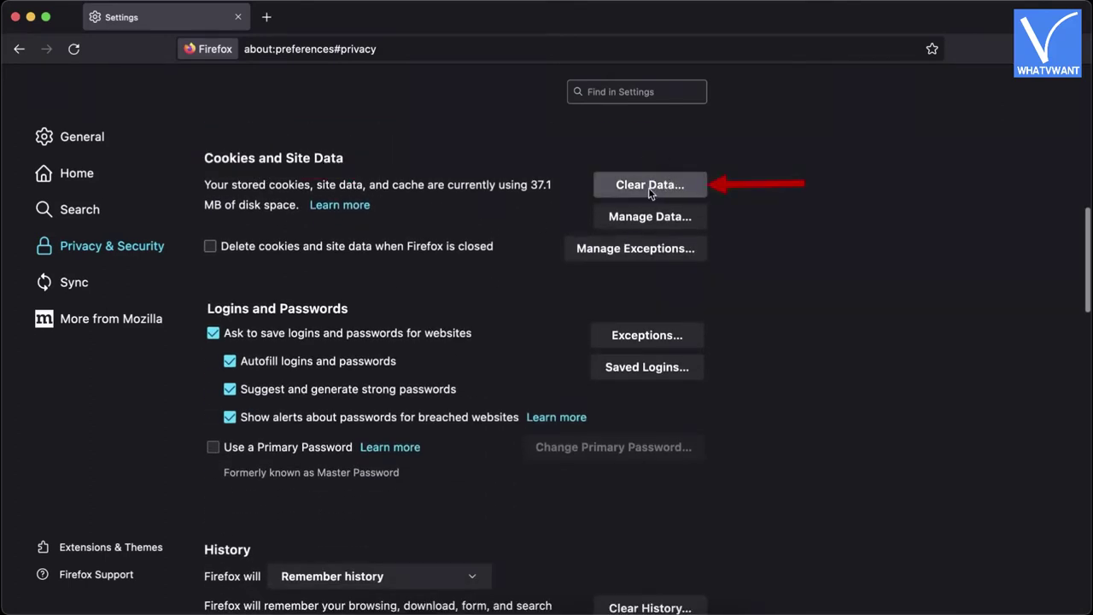
left_click(672, 189)
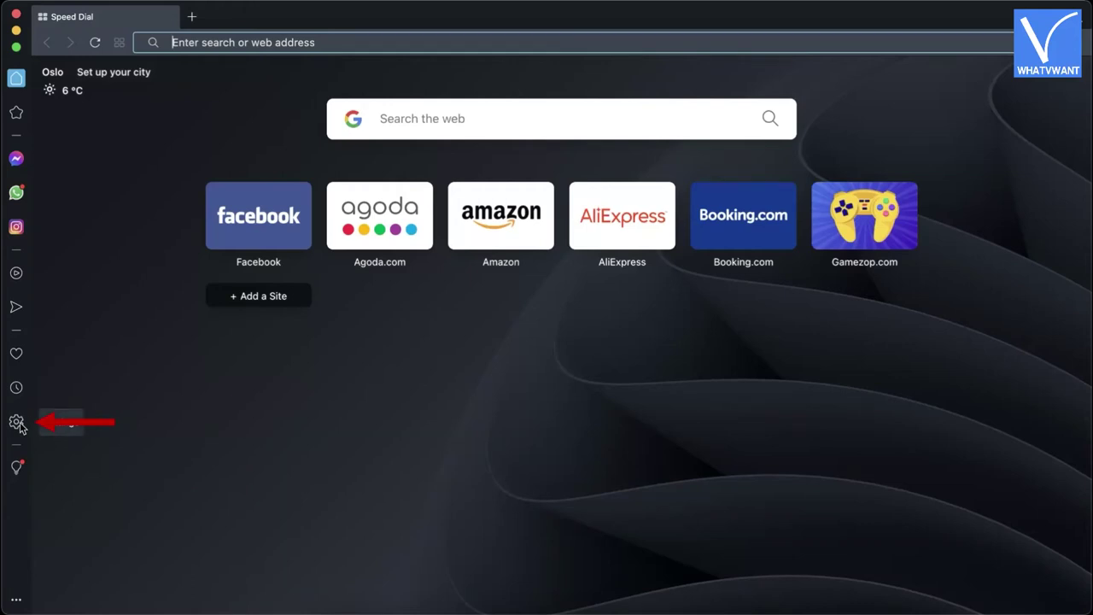
Open Opera's Clear browsing data options from its Security and privacy settings
left_click(17, 422)
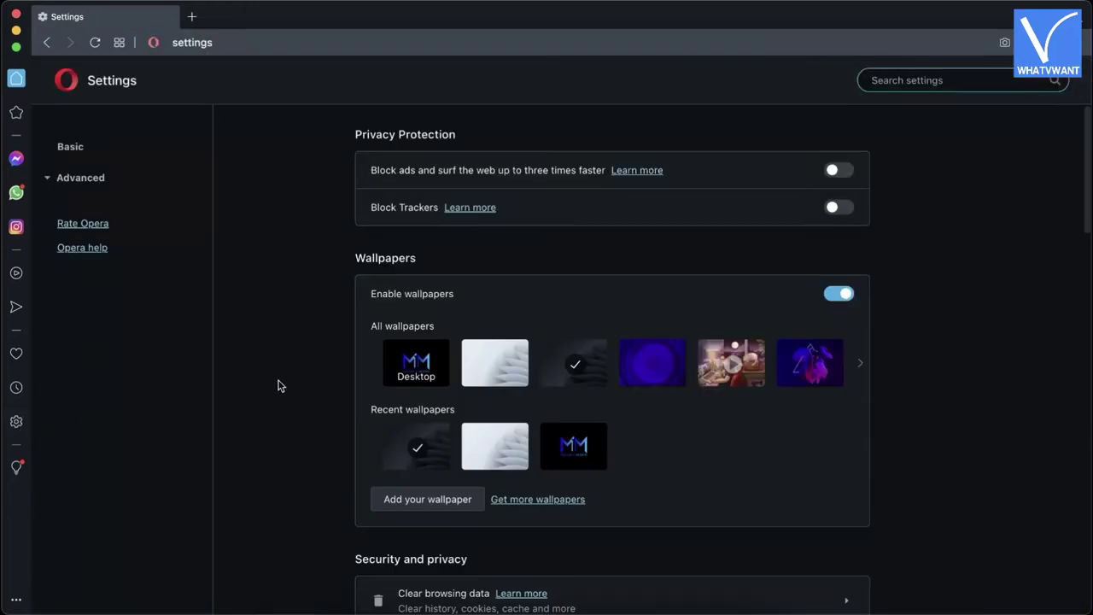
scroll(266, 415, "down", 1)
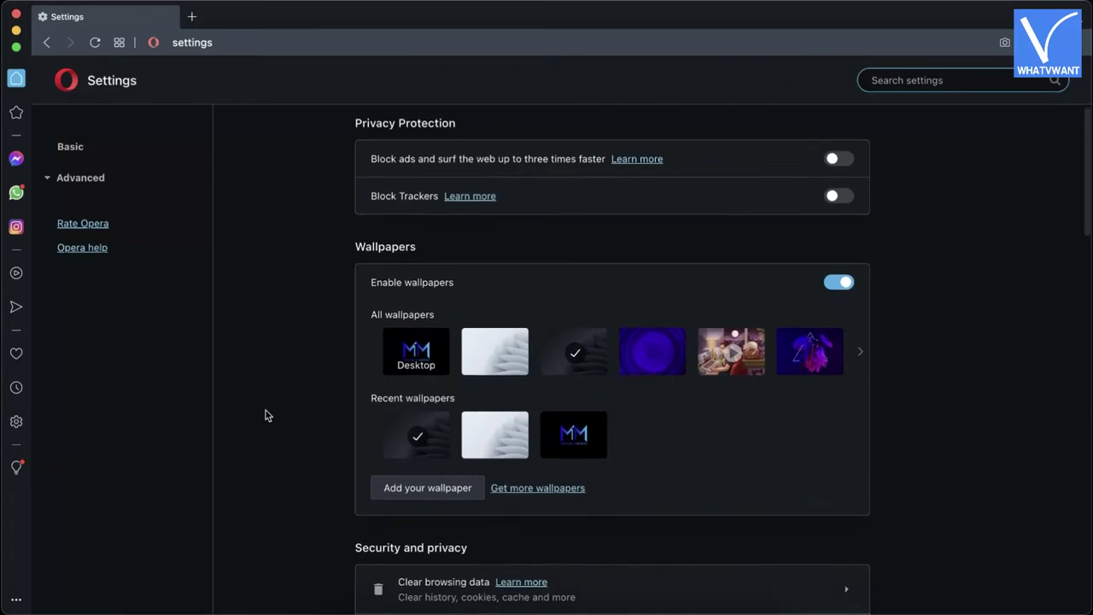
scroll(265, 416, "down", 2)
scroll(265, 415, "down", 1)
scroll(266, 415, "down", 1)
scroll(265, 411, "down", 1)
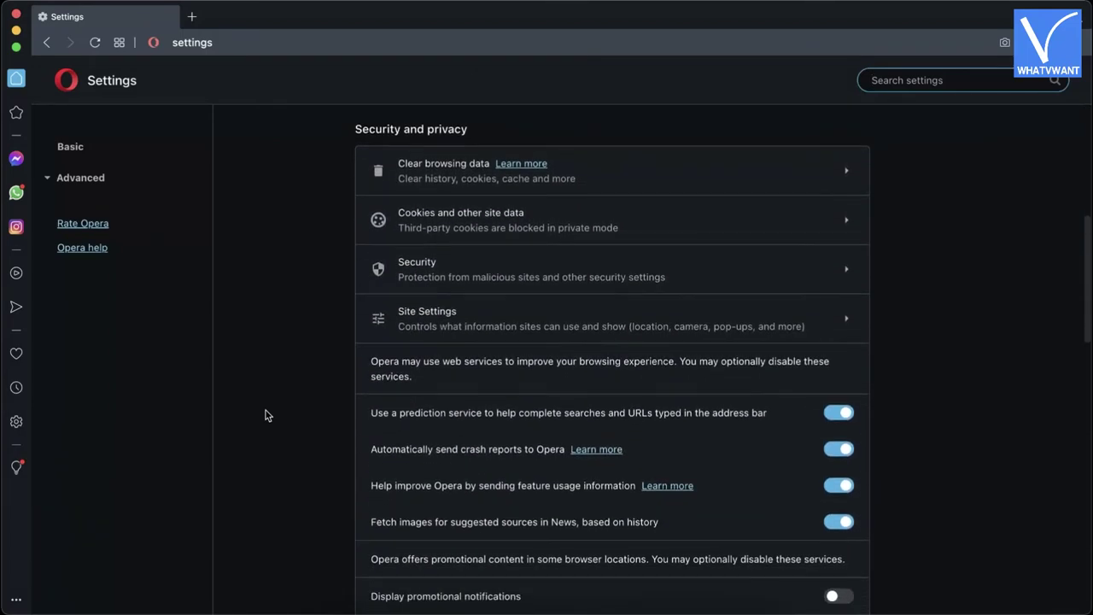
left_click(793, 177)
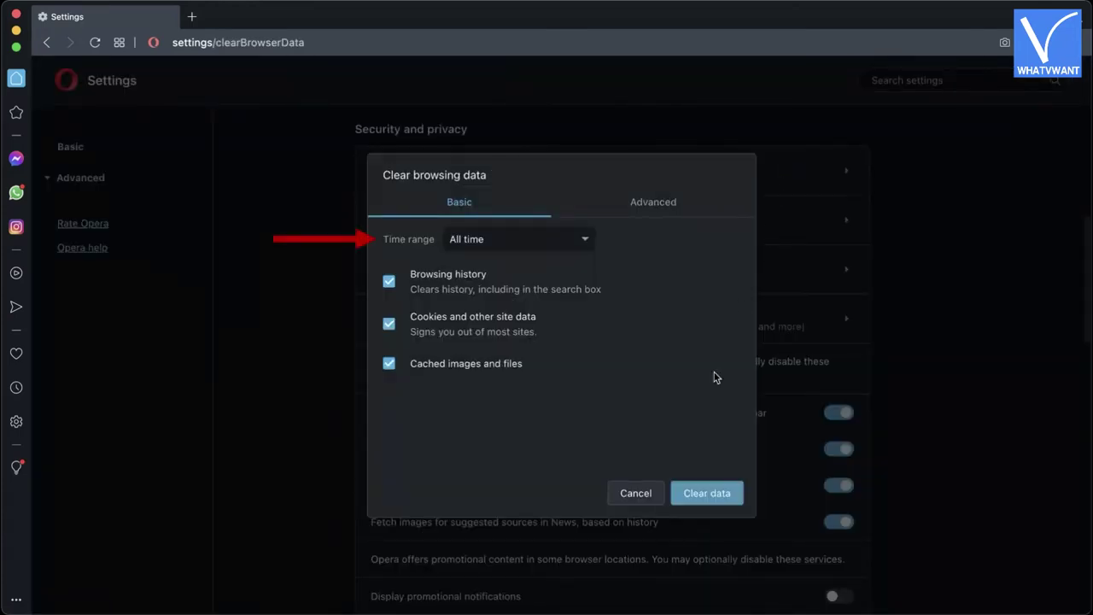
Set Opera's time range to All time and exclude browsing history
left_click(580, 237)
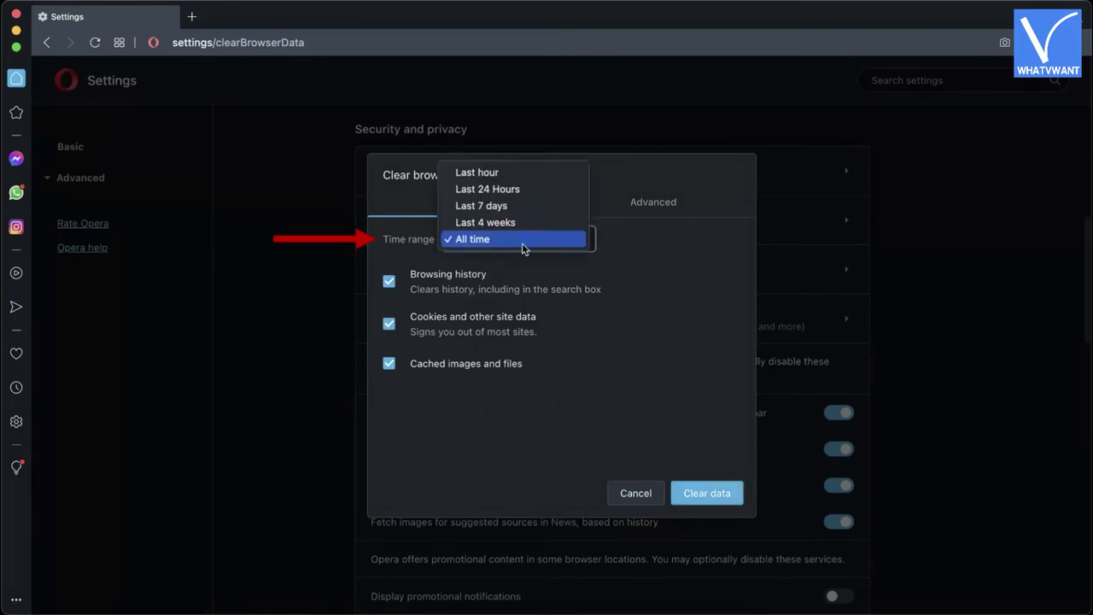
left_click(485, 243)
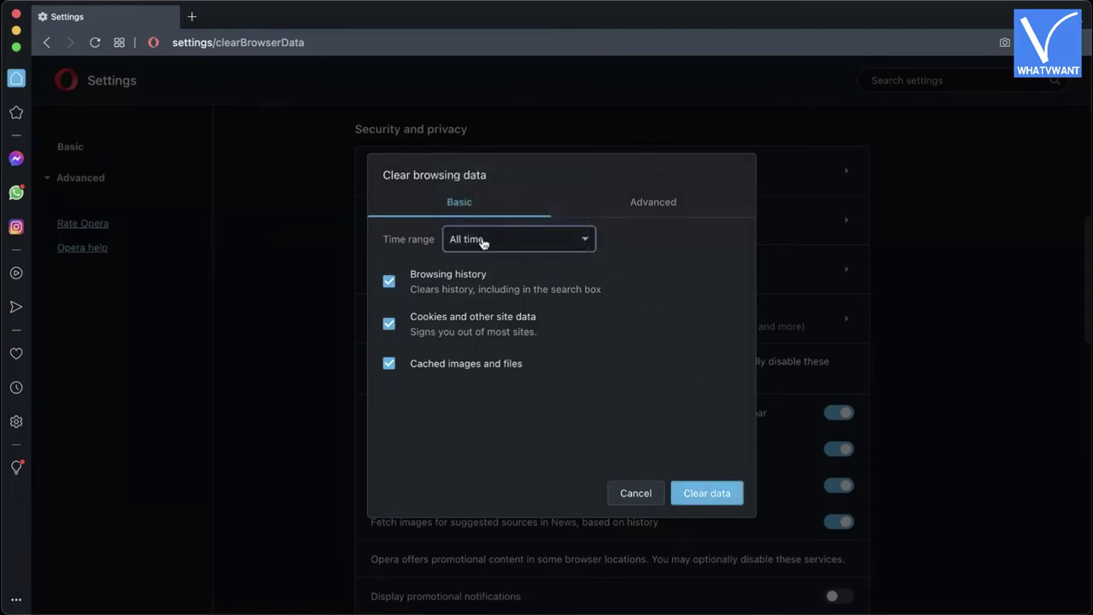
left_click(398, 282)
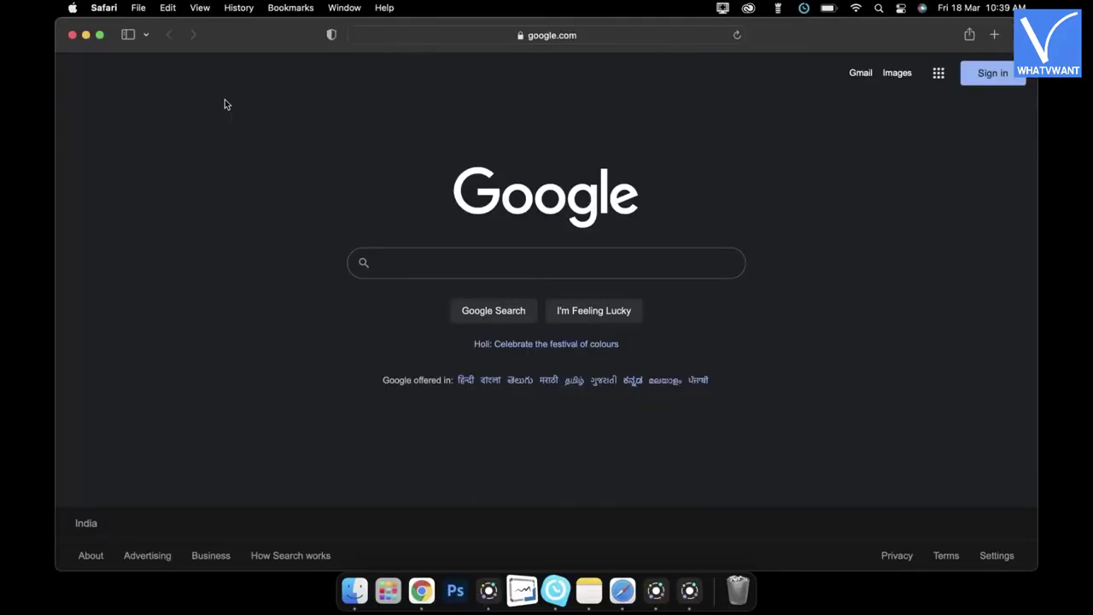
Enable Safari's Develop menu in Advanced preferences and use it to empty the caches
left_click(104, 7)
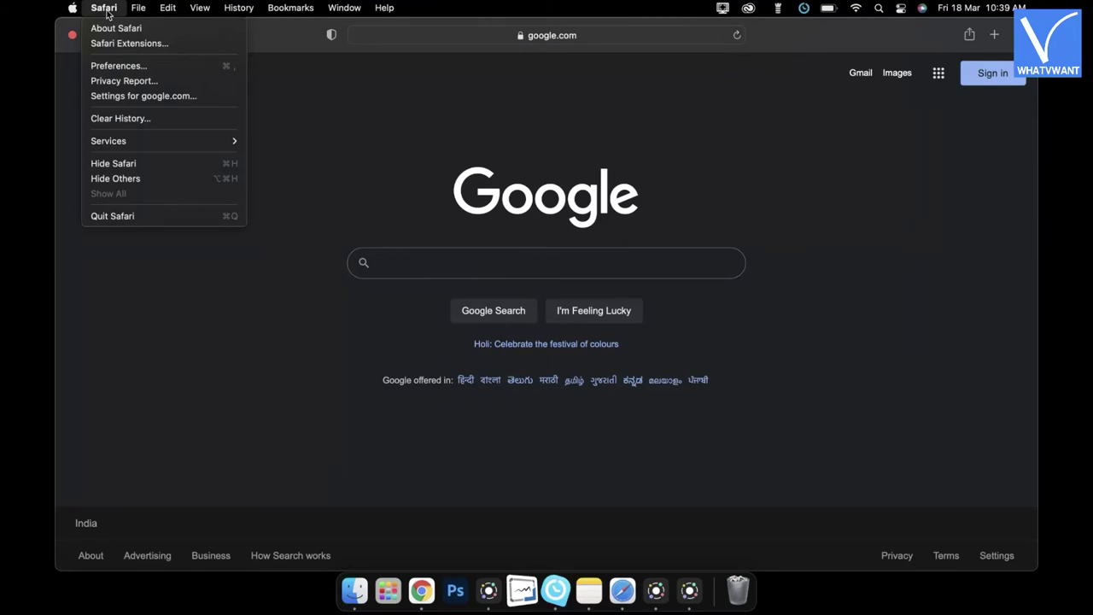
left_click(118, 67)
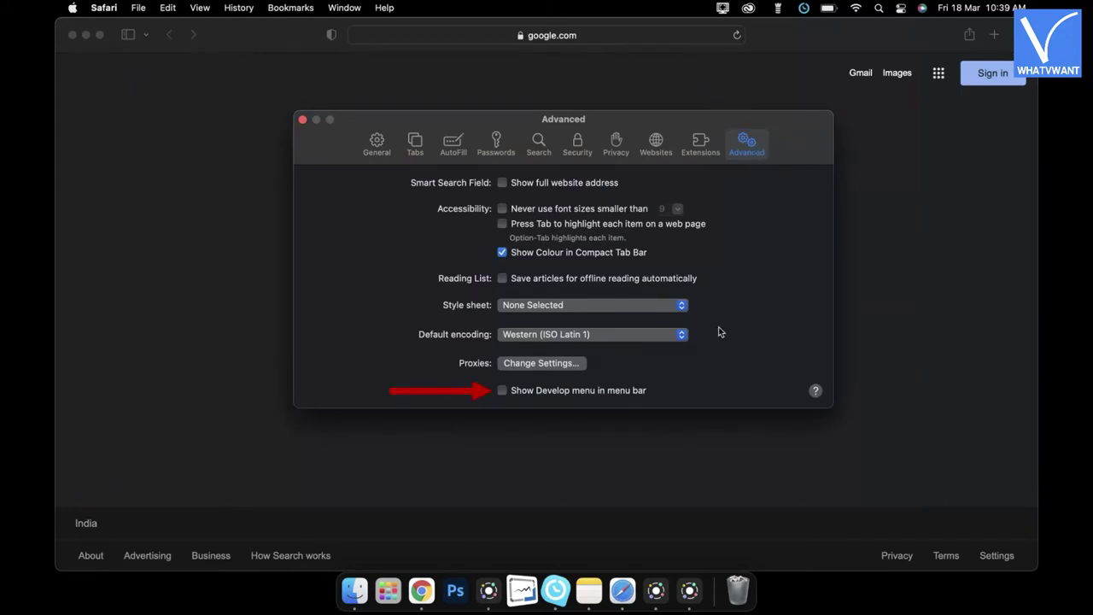
left_click(502, 391)
left_click(301, 120)
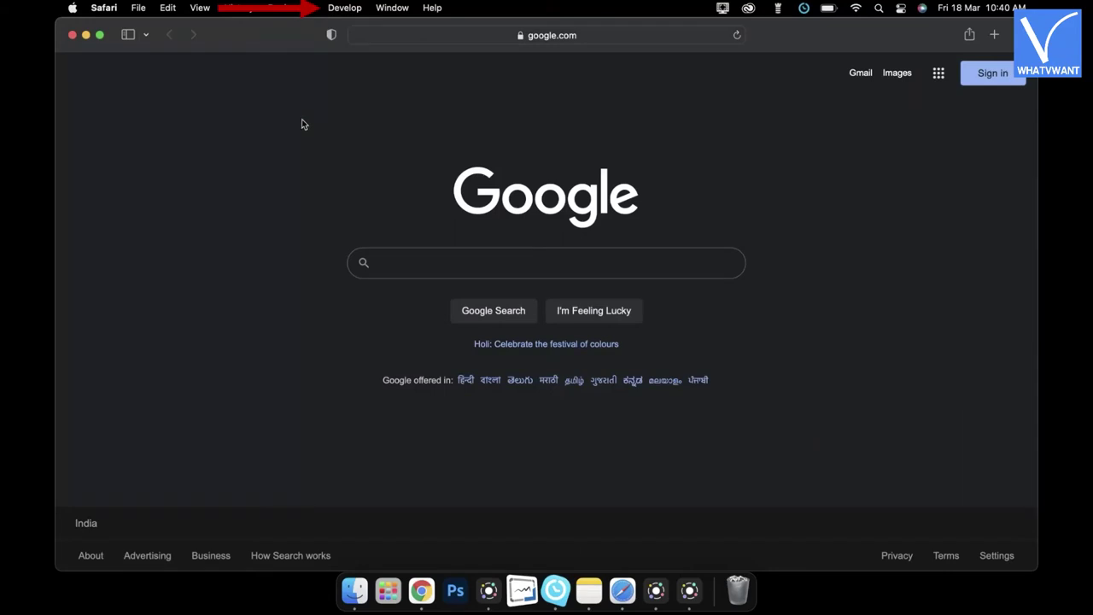
left_click(345, 7)
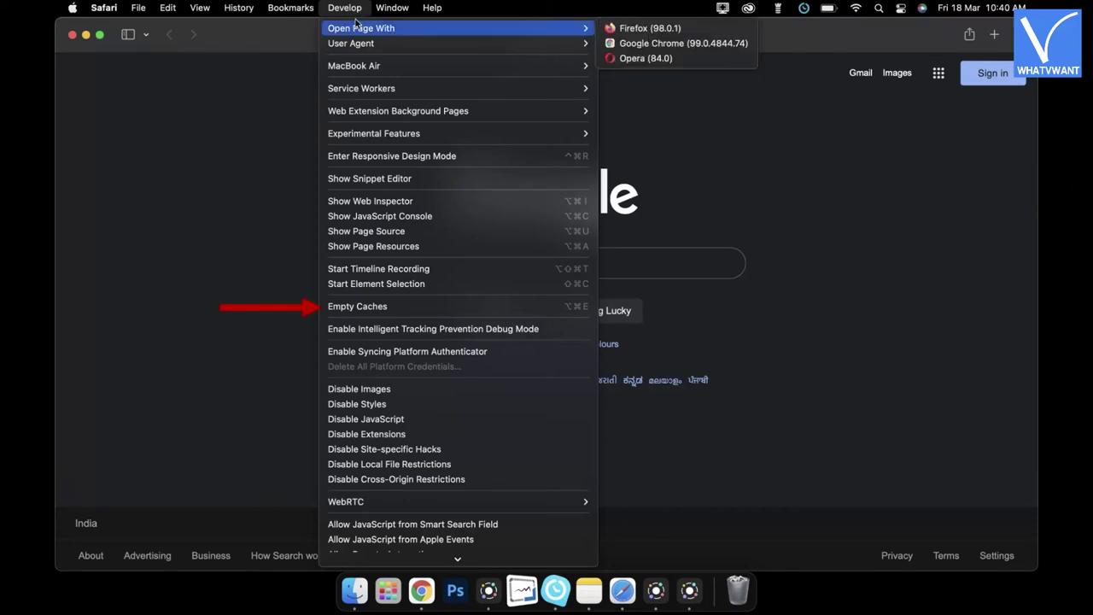
left_click(411, 309)
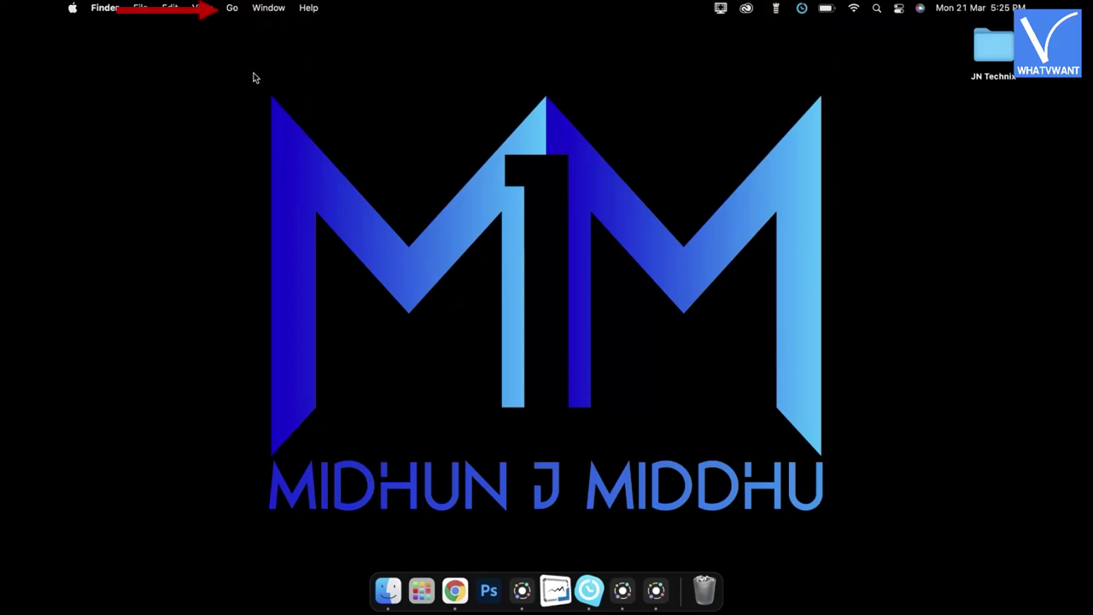
Go to the folder ~/Library/caches in Finder
left_click(231, 7)
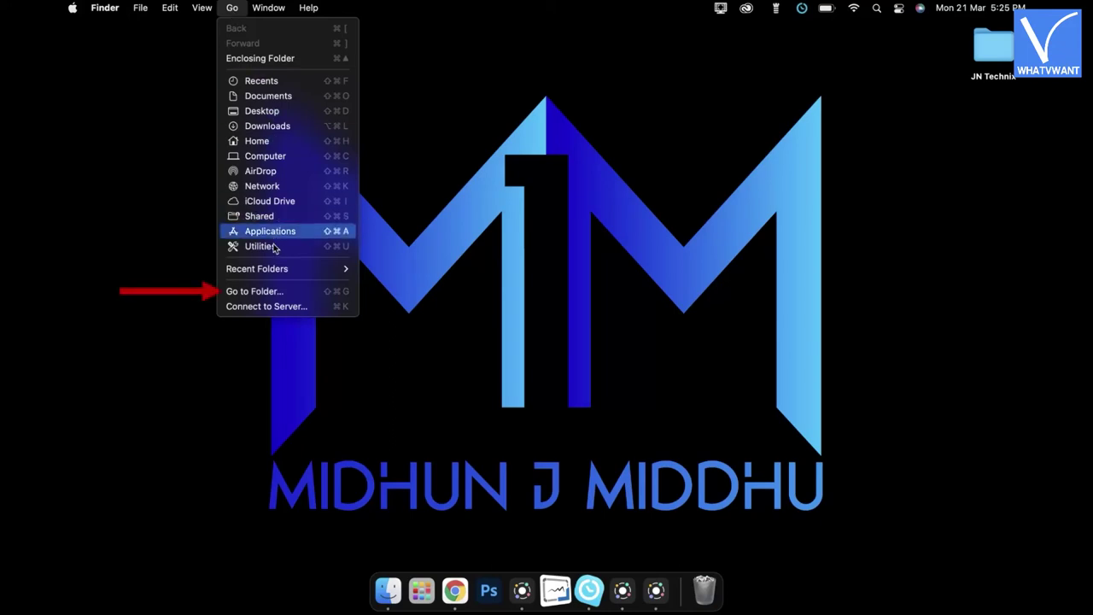
left_click(273, 291)
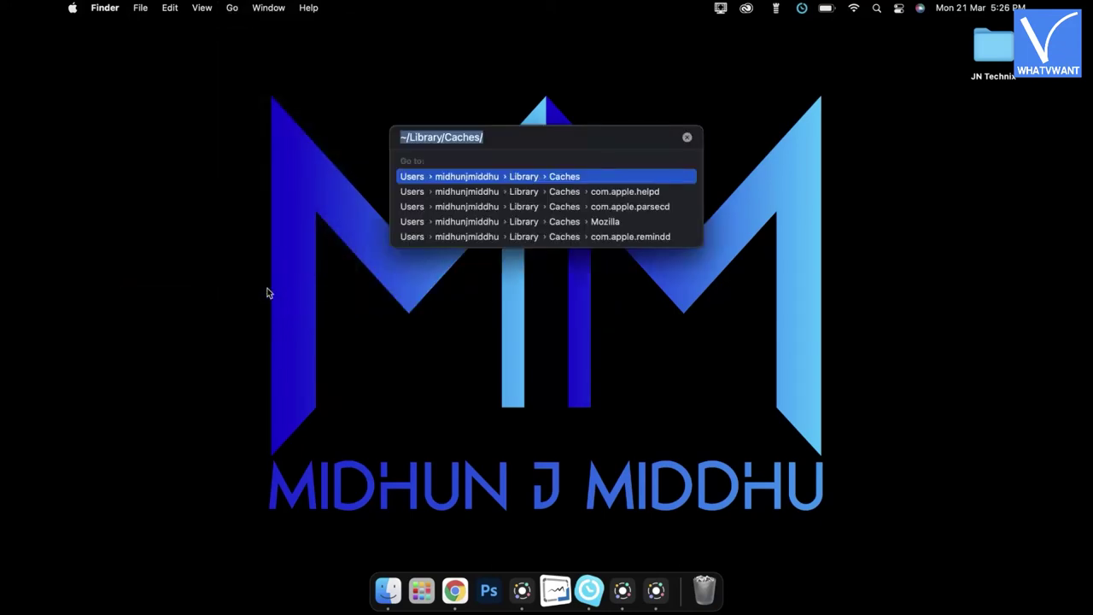
key("BackSpace")
type("~")
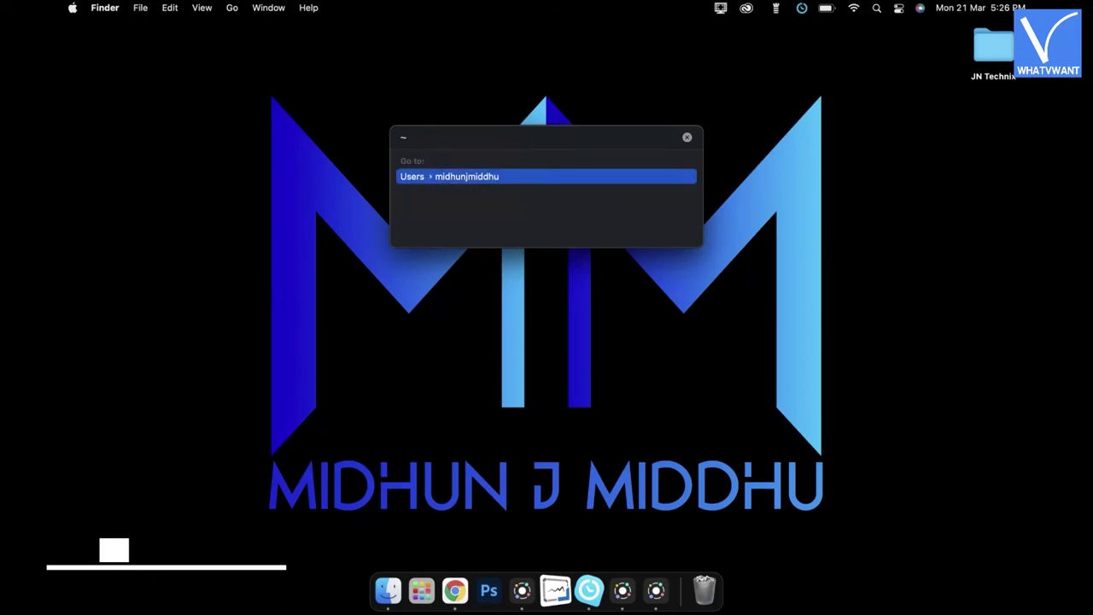
type("/Library/caches")
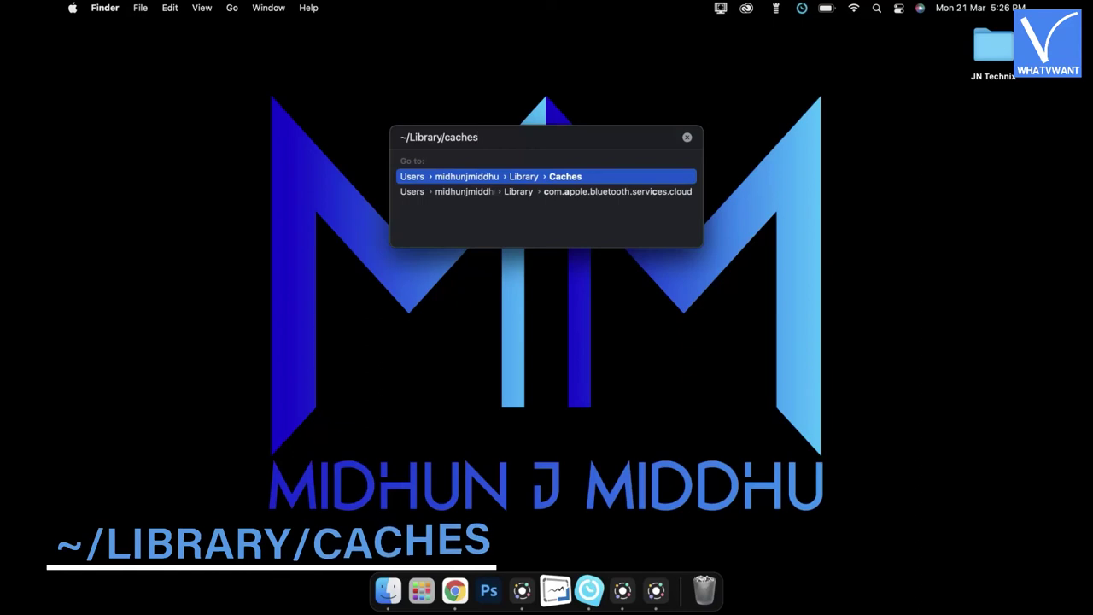
key("Return")
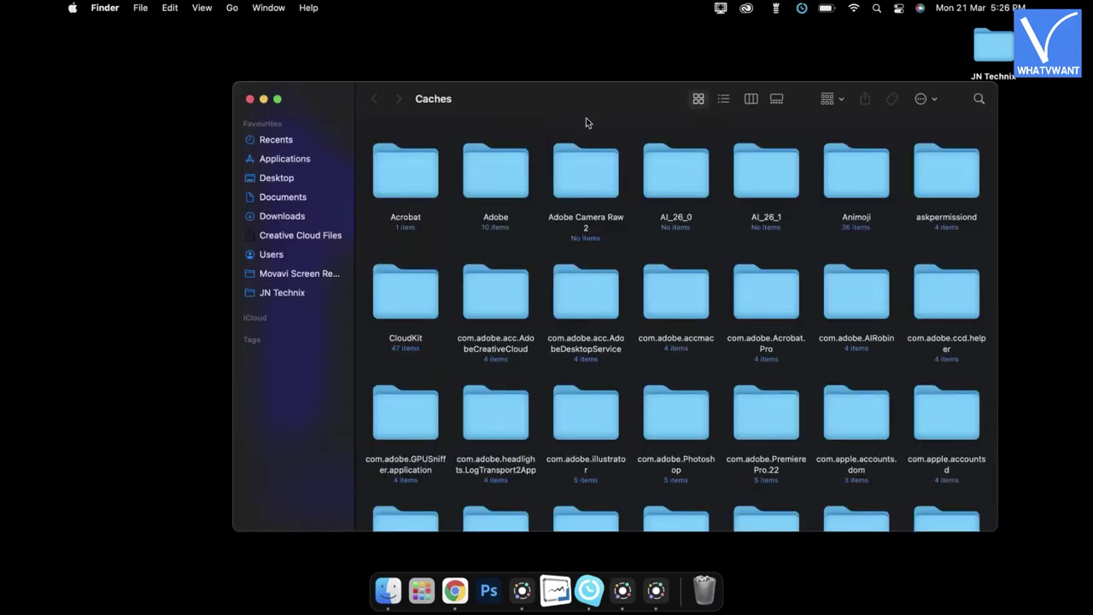
Reposition the Caches window and scroll through its contents
left_click_drag(629, 98, 547, 79)
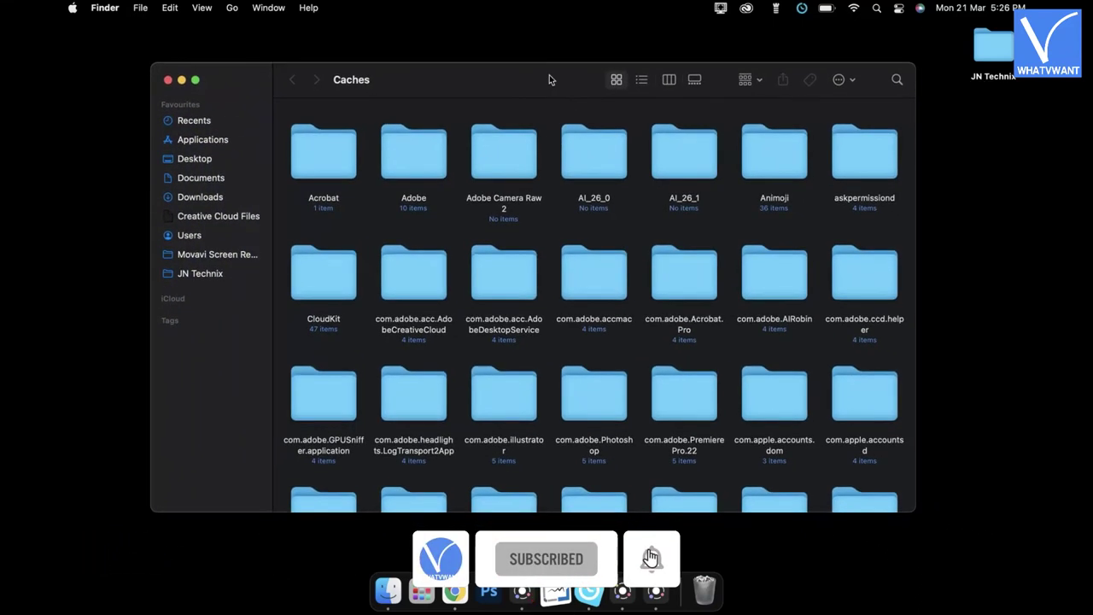
scroll(569, 247, "down", 3)
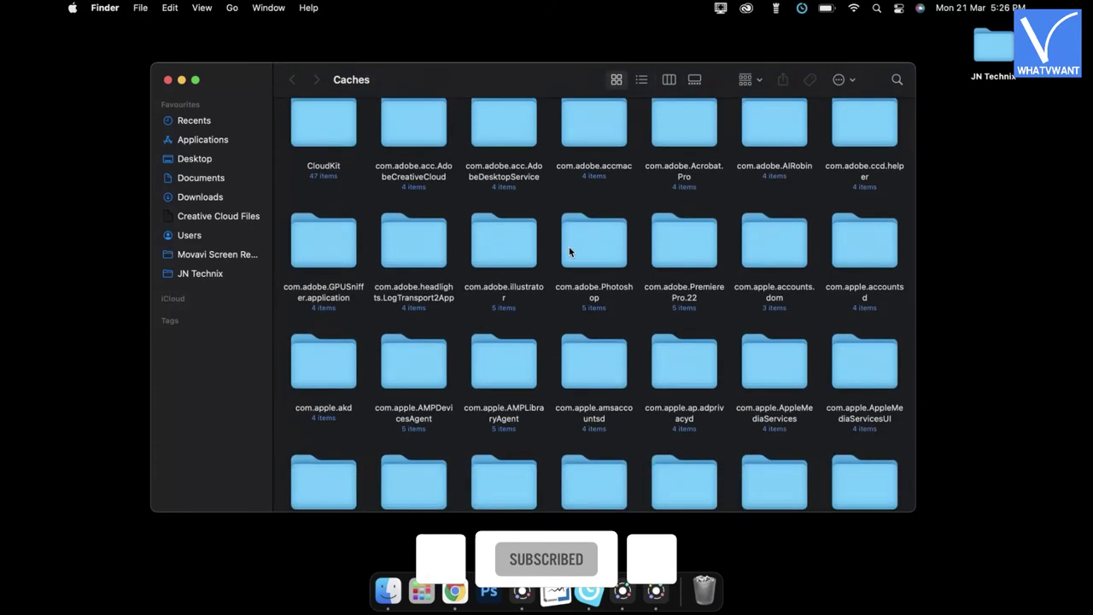
scroll(569, 250, "down", 5)
scroll(569, 248, "down", 5)
scroll(569, 248, "down", 5)
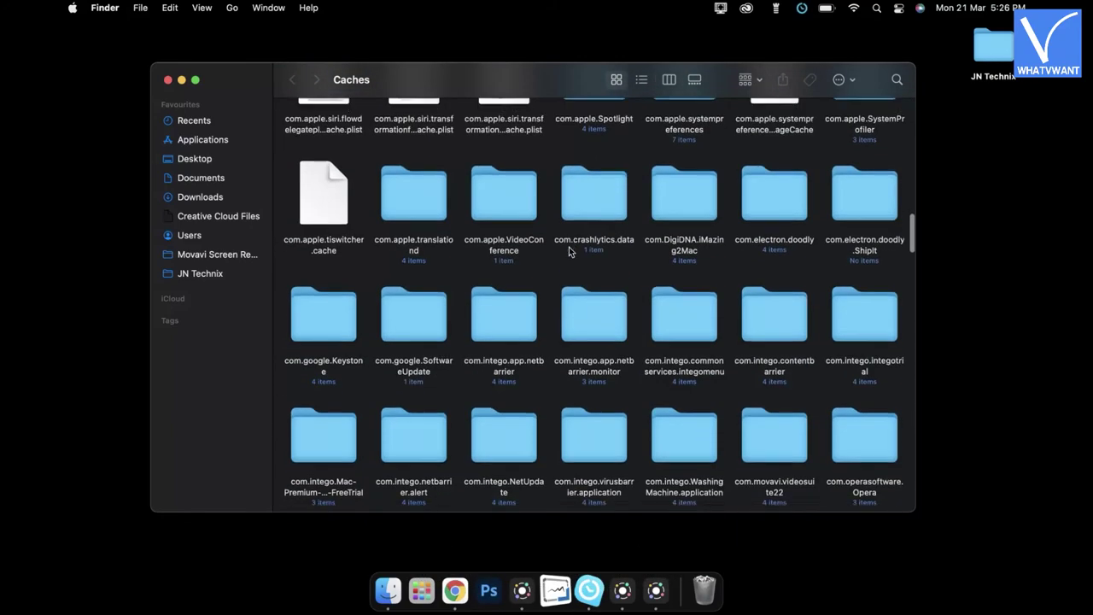
scroll(569, 247, "down", 5)
scroll(569, 247, "down", 3)
scroll(568, 247, "down", 3)
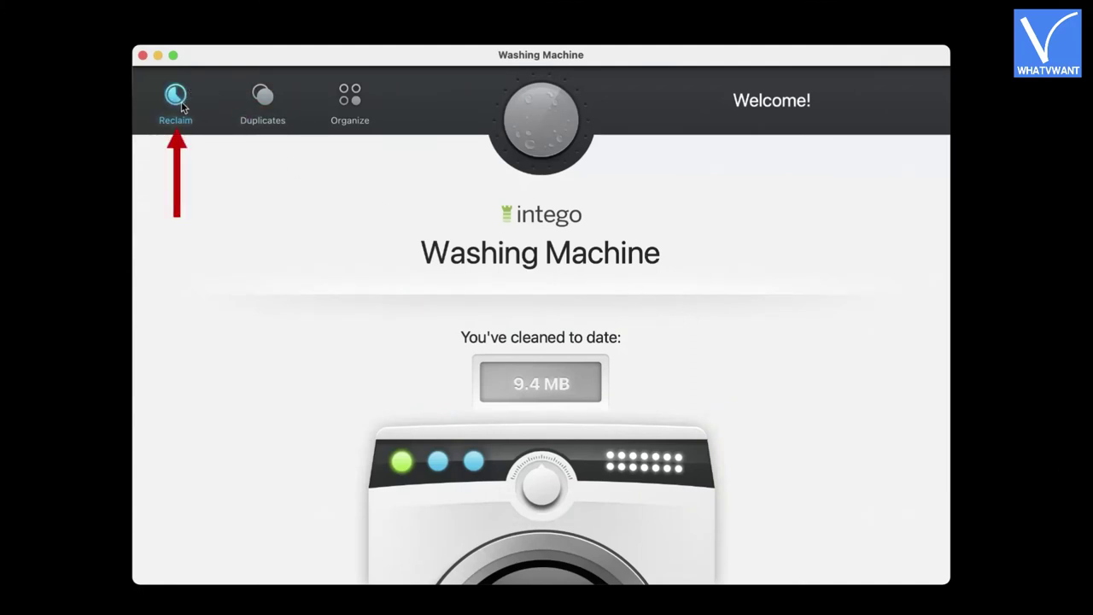
Switch Washing Machine to Reclaim mode and scan only the Caches category
left_click(177, 102)
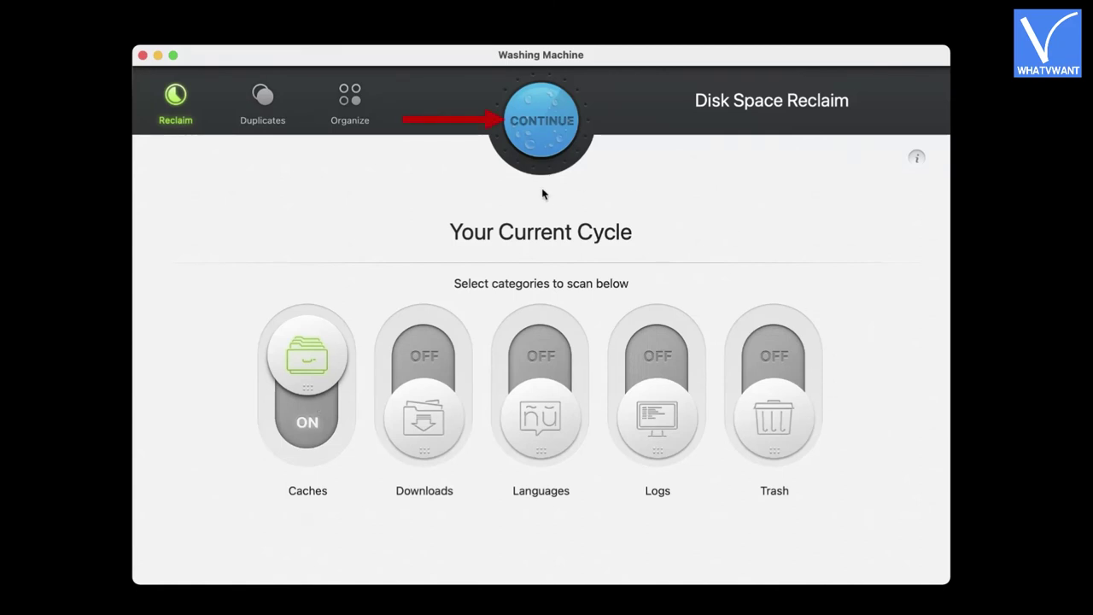
left_click(543, 134)
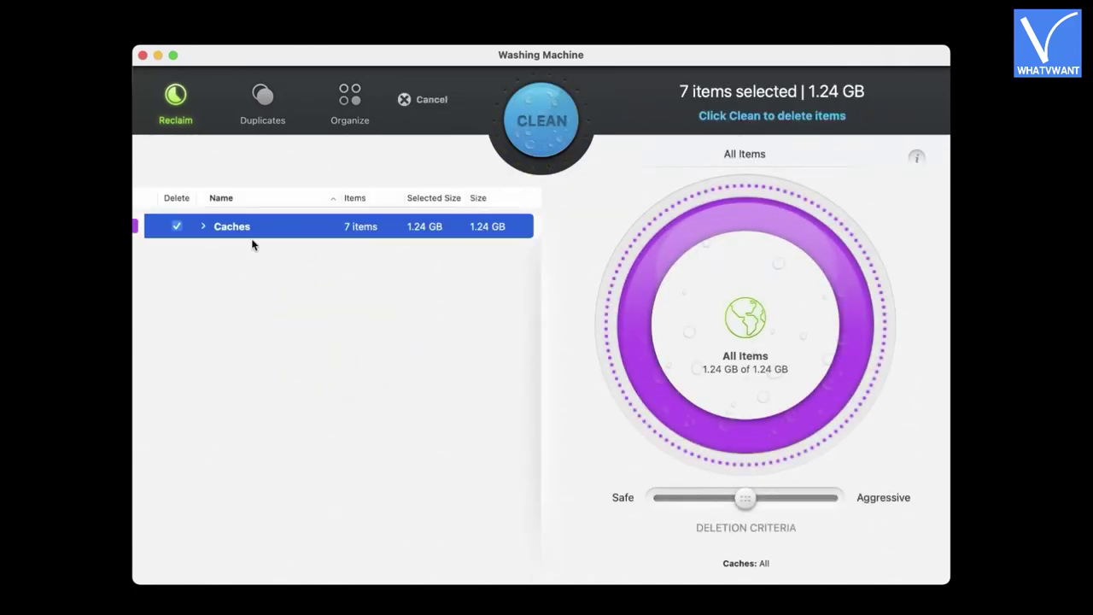
Set the deletion criteria to Aggressive and clean the 1.24 GB of found caches
left_click(205, 227)
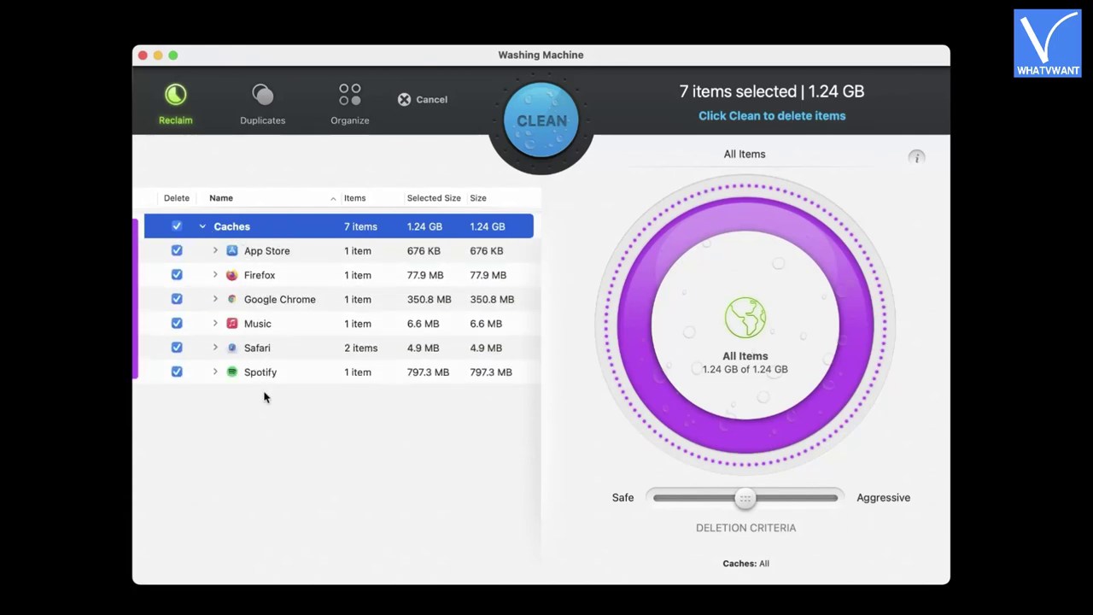
left_click_drag(774, 502, 835, 501)
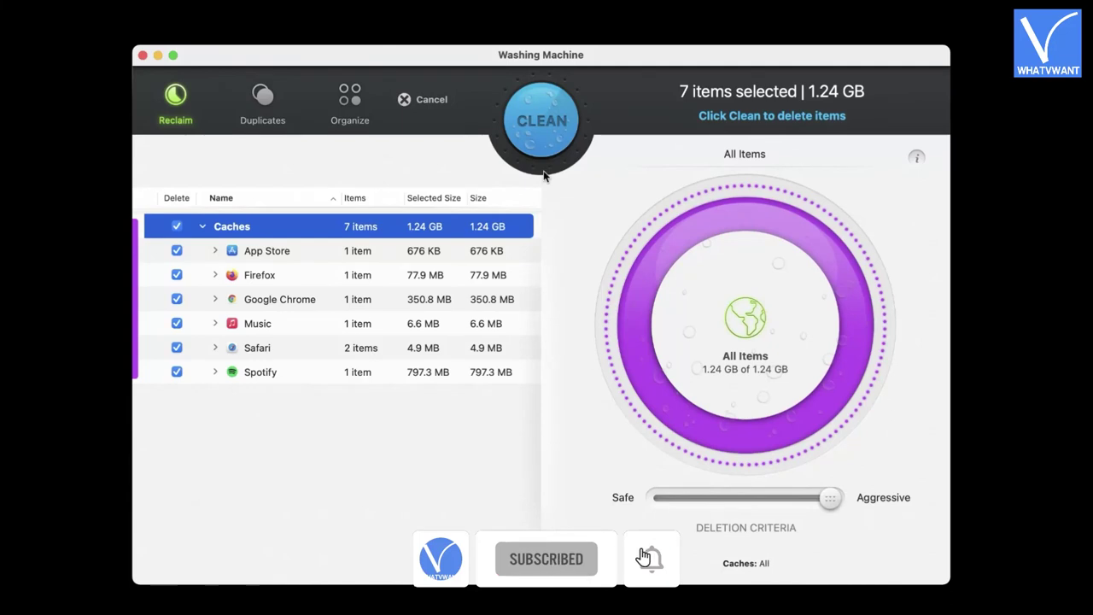
left_click(544, 126)
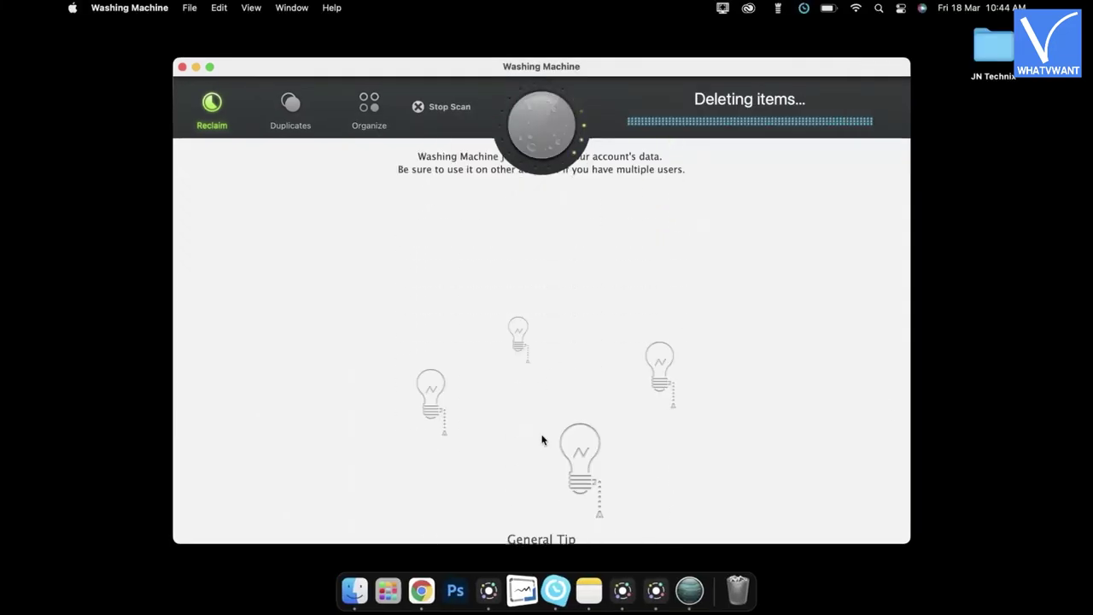